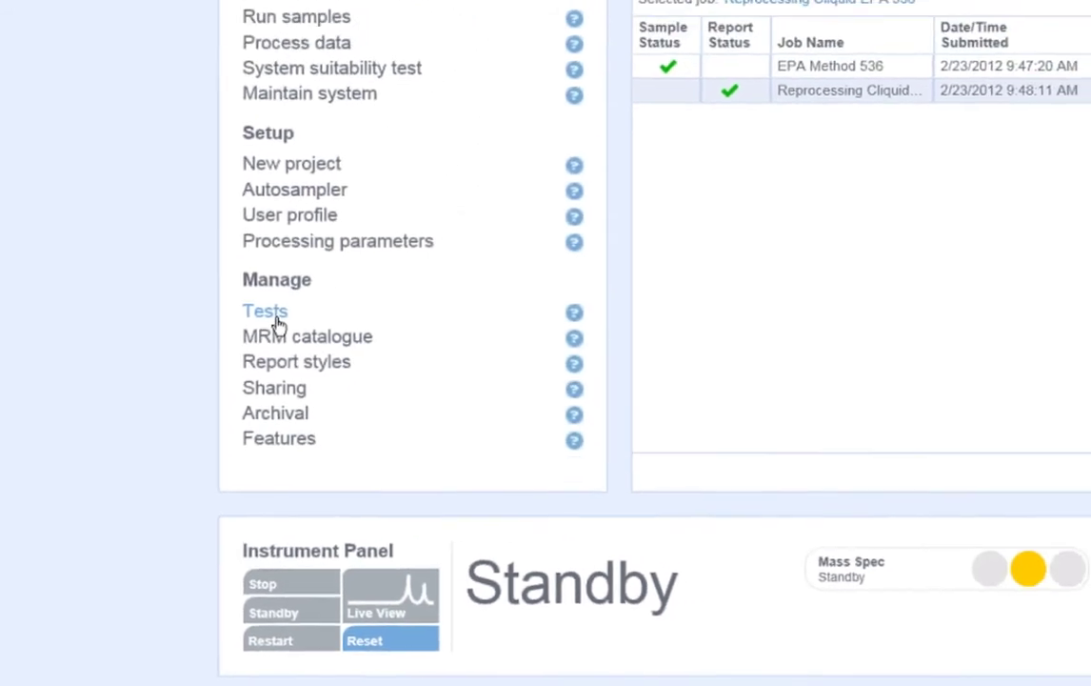
Start creating a new test in test management and name it "Method from MRM Catalogue"
{"action": "left_click", "coordinate": [335, 273]}
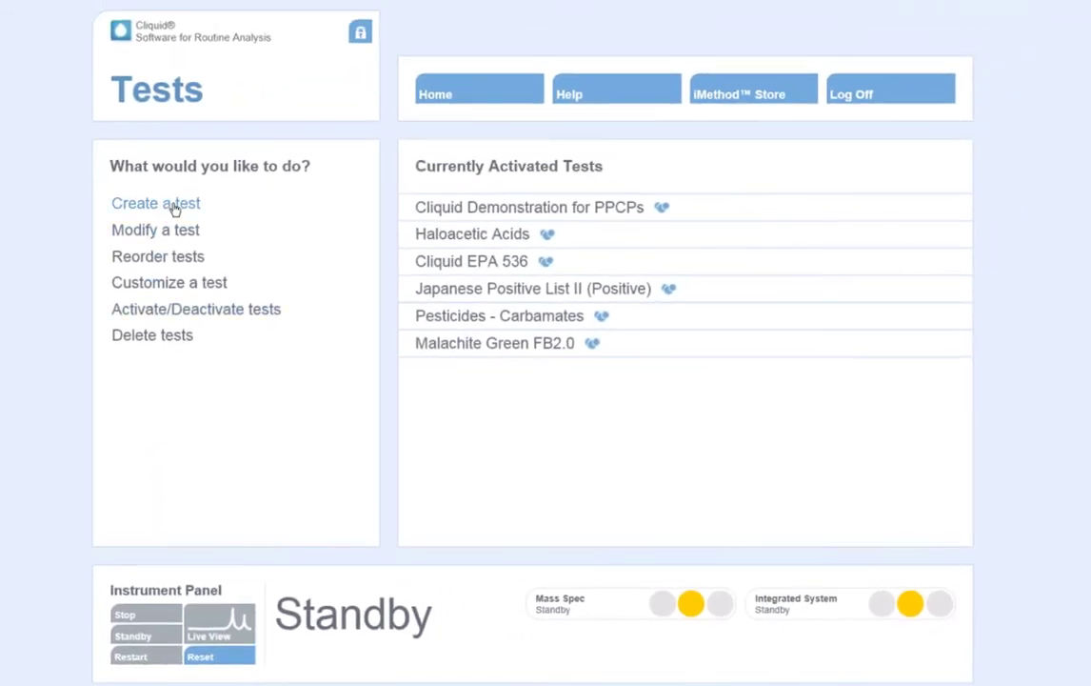
{"action": "left_click", "coordinate": [175, 208]}
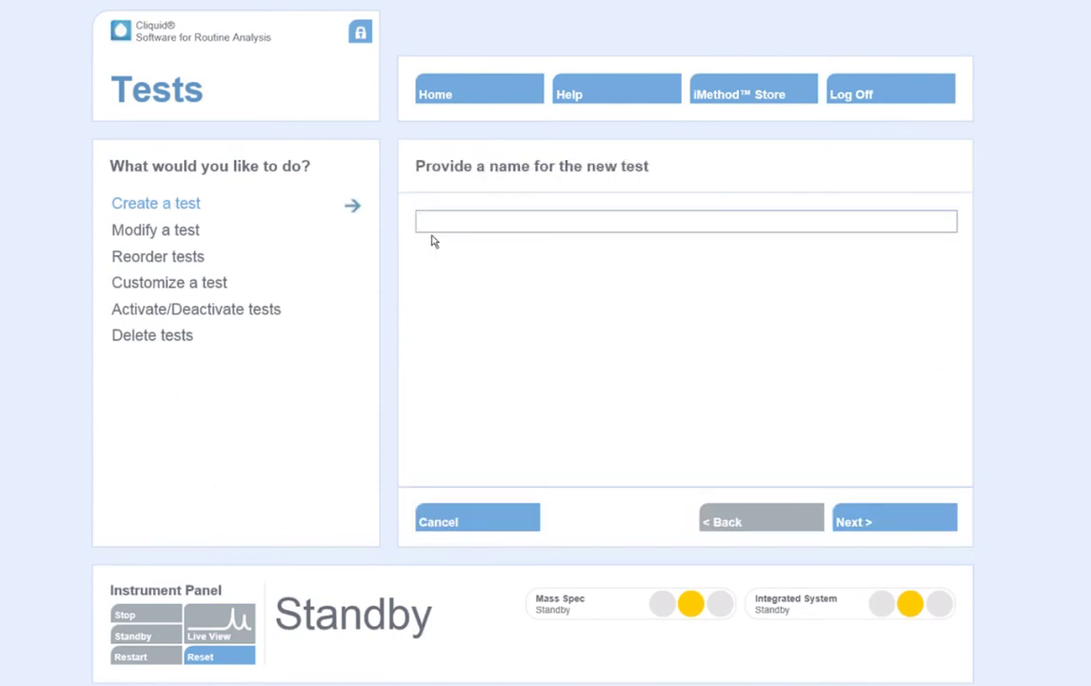
{"action": "type", "text": "Method from MRM Ca"}
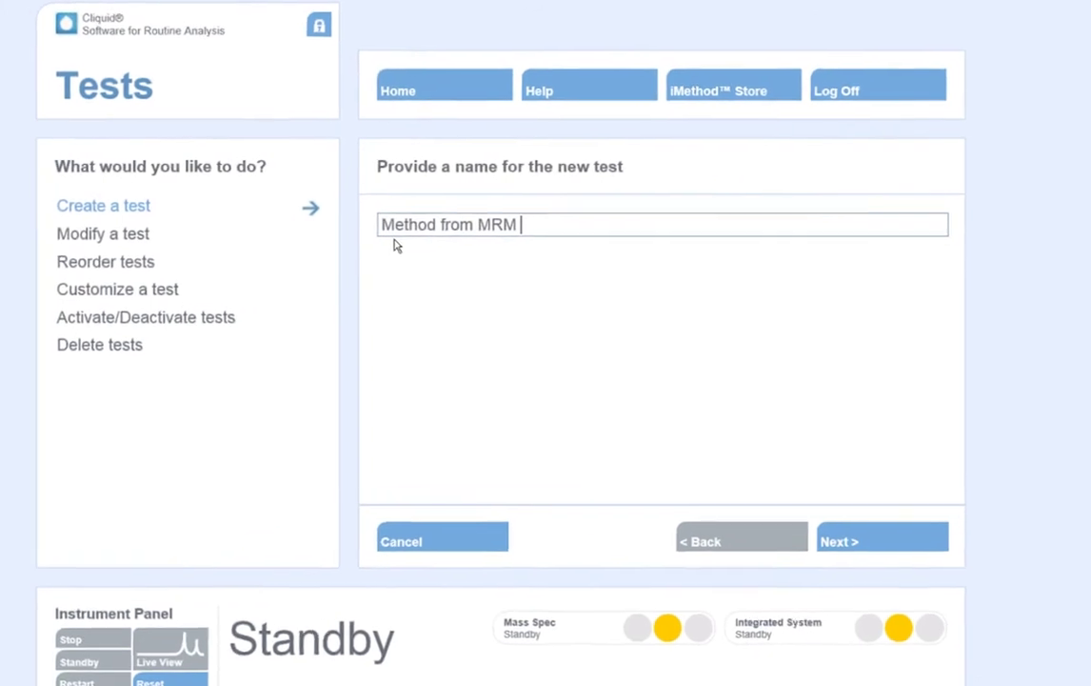
{"action": "type", "text": "talogue"}
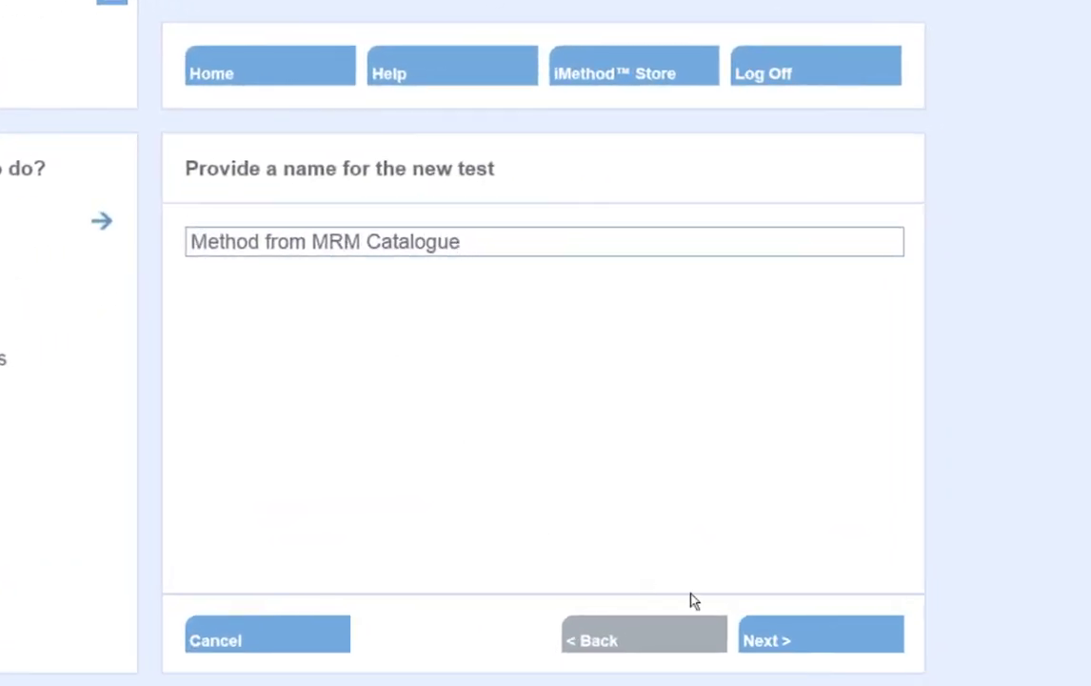
{"action": "left_click", "coordinate": [769, 642]}
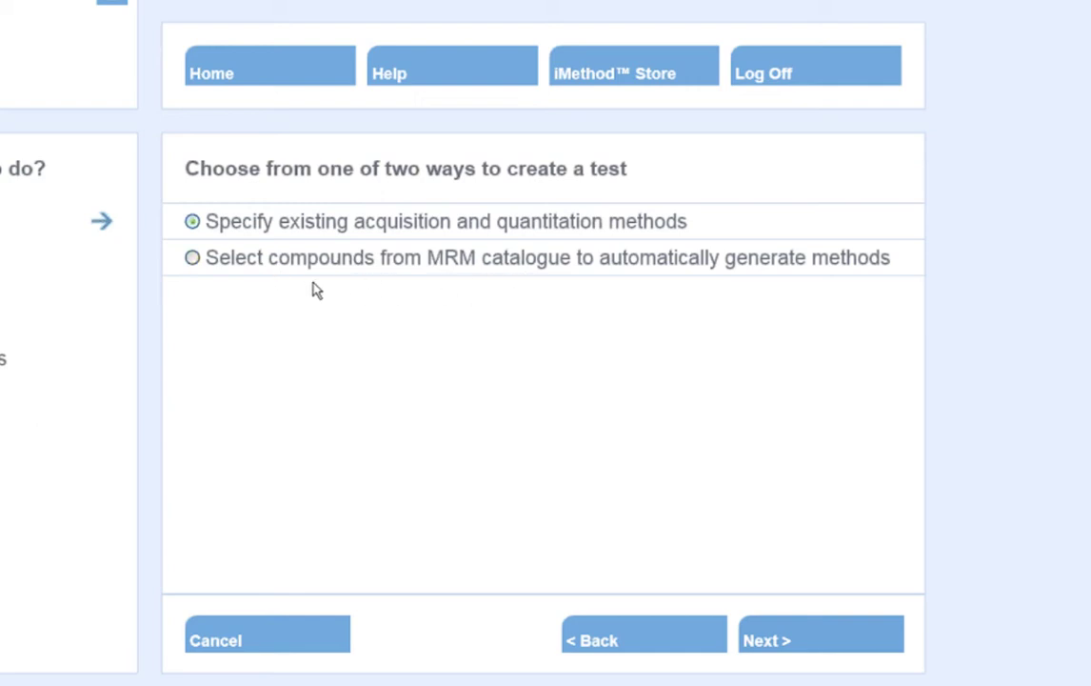
Choose to generate the methods from MRM catalogue compounds, using the Cliquid EPA 536 test as the template
{"action": "left_click", "coordinate": [192, 258]}
{"action": "left_click", "coordinate": [771, 645]}
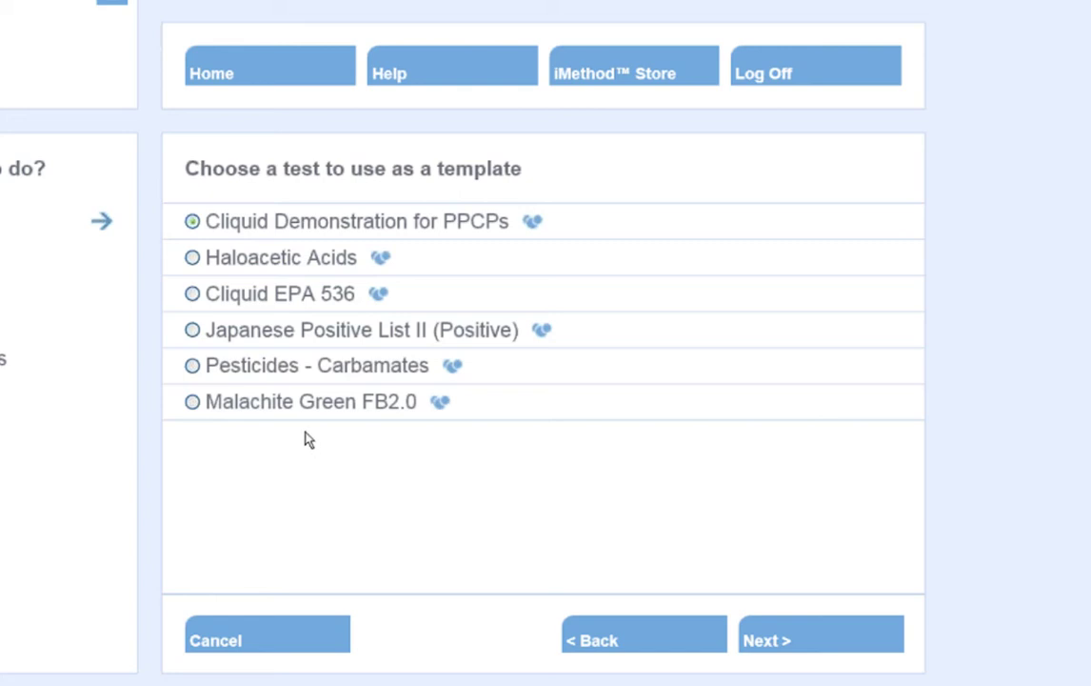
{"action": "left_click", "coordinate": [192, 294]}
{"action": "left_click", "coordinate": [776, 643]}
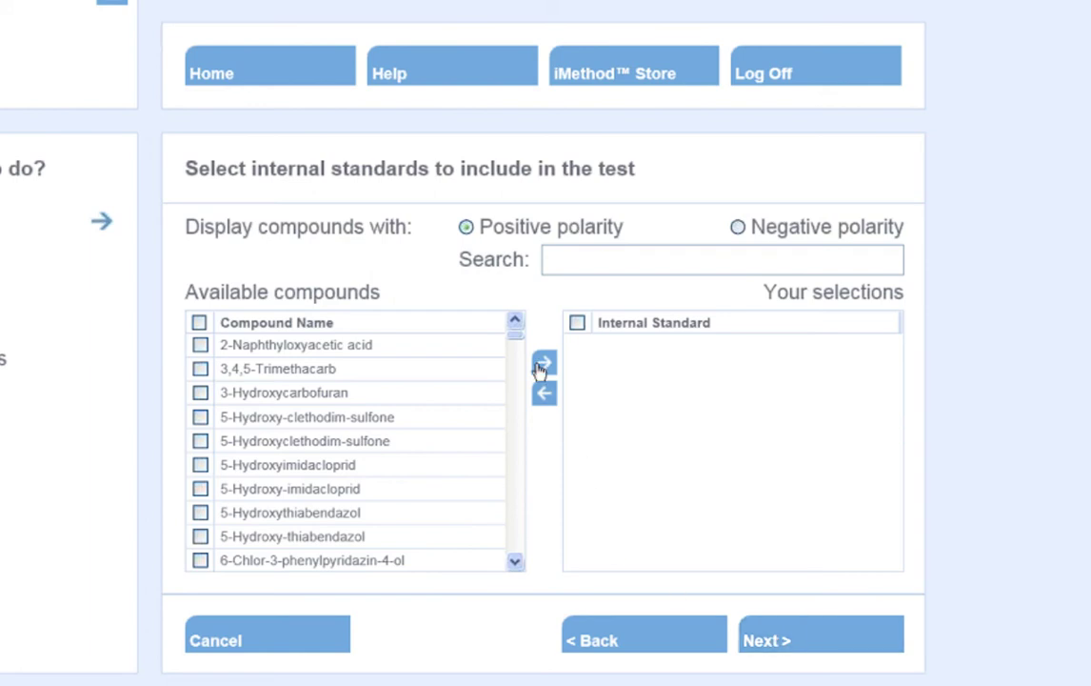
Search the positive-polarity compounds for "atrazine" and add Atrazine-D5 as an internal standard
{"action": "left_click_drag", "start_coordinate": [516, 339], "coordinate": [519, 311]}
{"action": "left_click", "coordinate": [567, 266]}
{"action": "type", "text": "atrazine"}
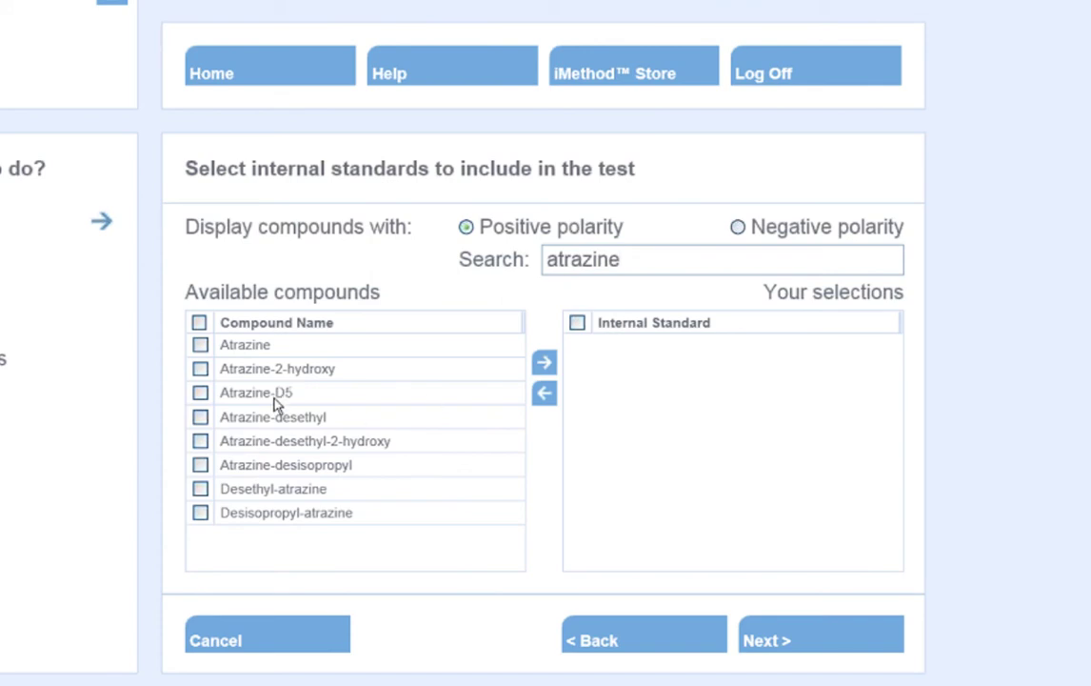
{"action": "left_click", "coordinate": [200, 393]}
{"action": "left_click", "coordinate": [543, 364]}
Search for "isoprot", add Isoproturon-D6 as an internal standard, and accept the internal standard selection
{"action": "double_click", "coordinate": [557, 260]}
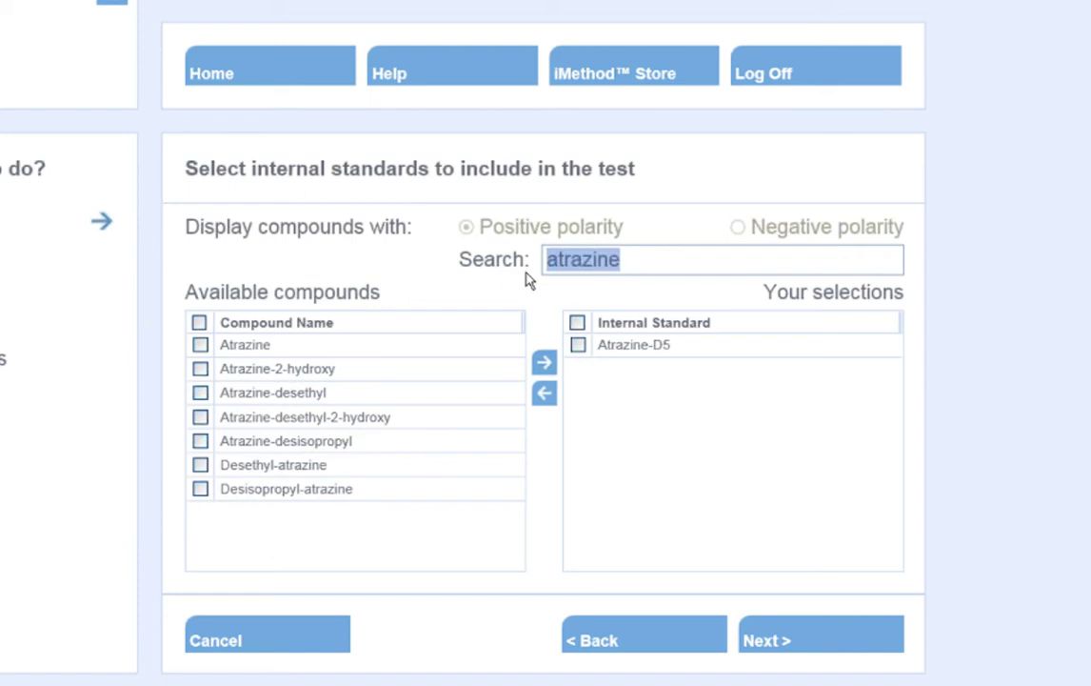
{"action": "type", "text": "is"}
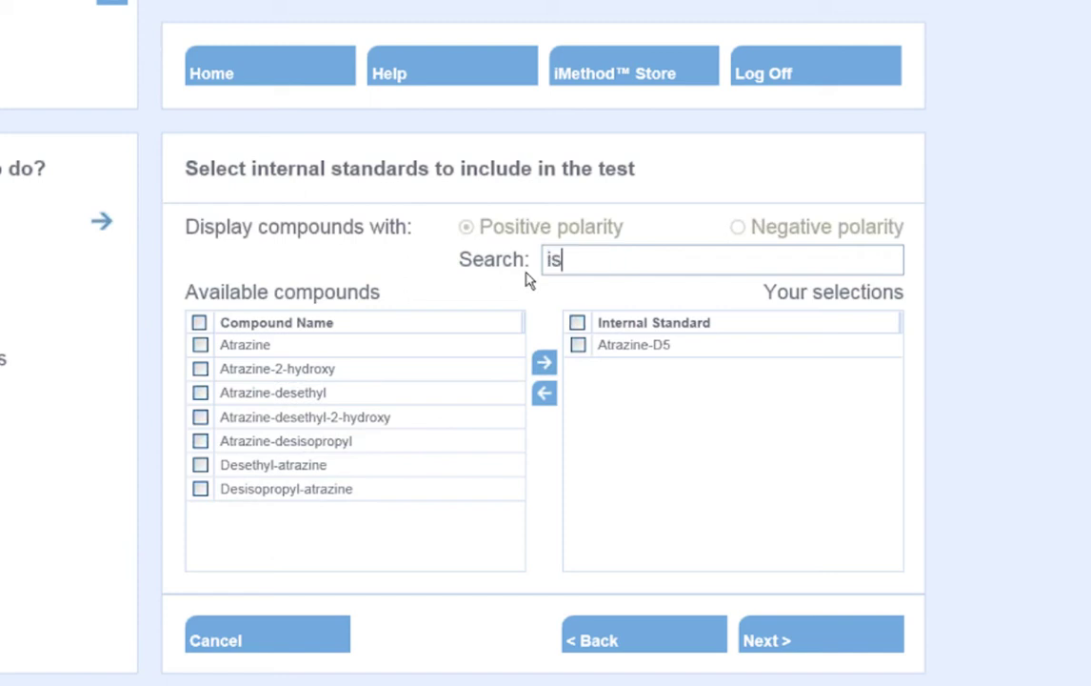
{"action": "type", "text": "oprot"}
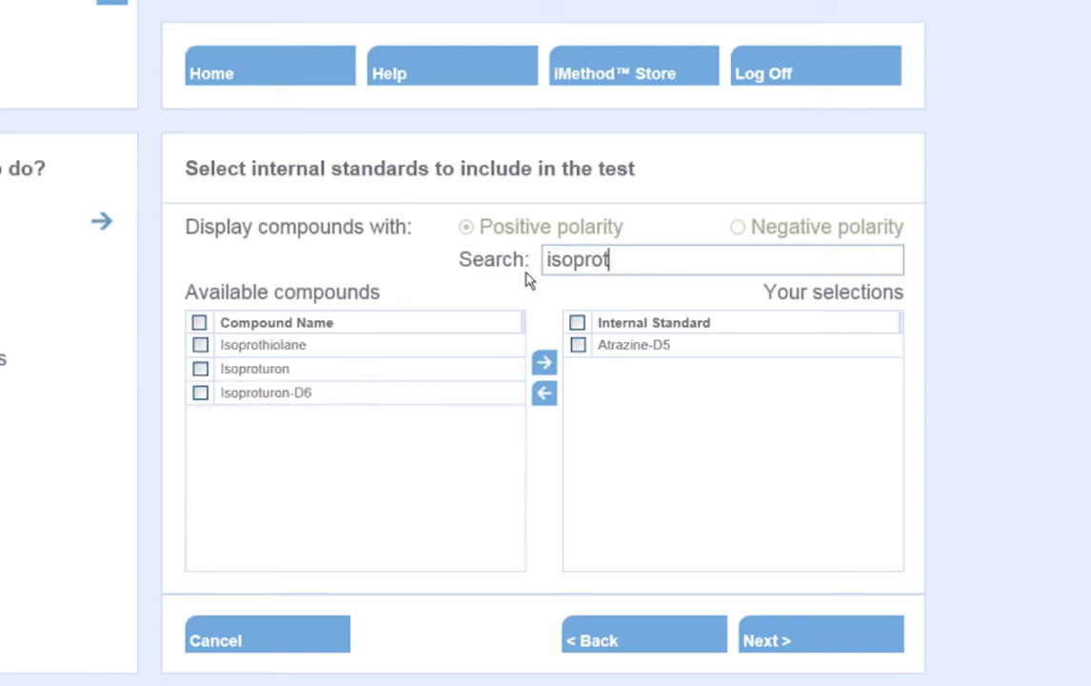
{"action": "left_click", "coordinate": [200, 393]}
{"action": "left_click", "coordinate": [544, 362]}
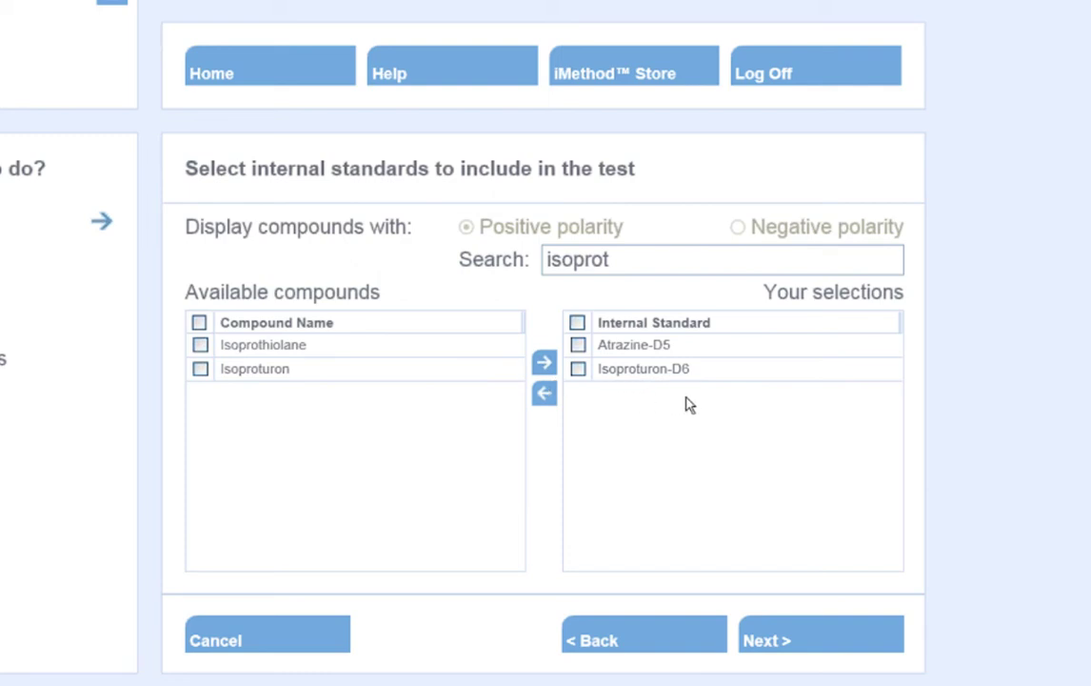
{"action": "left_click", "coordinate": [781, 645]}
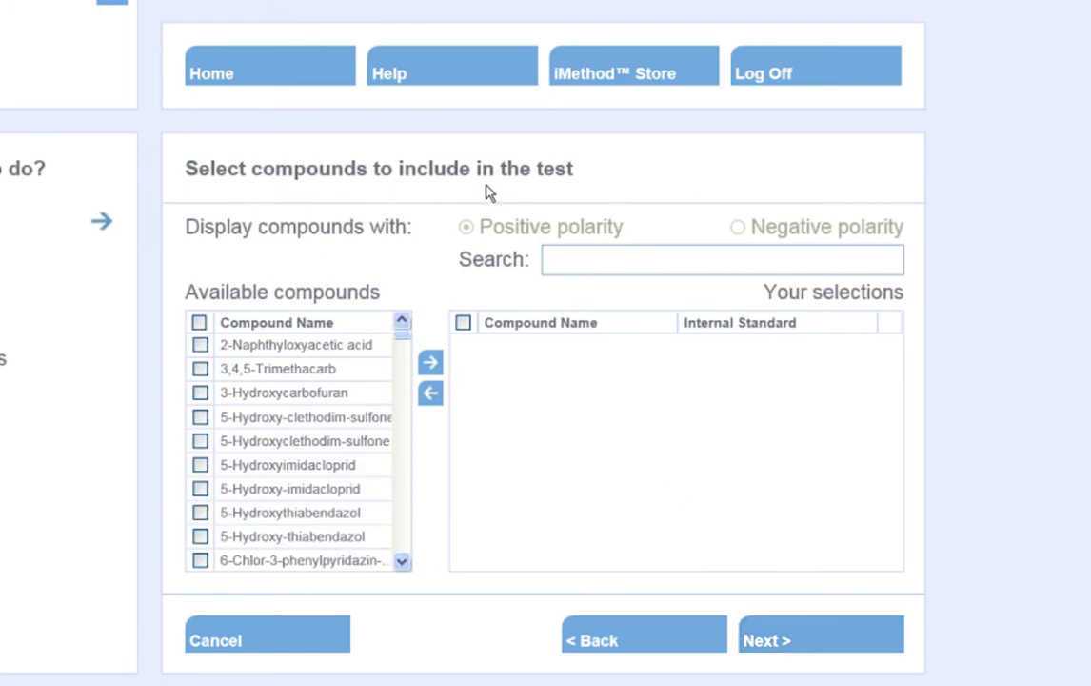
Add the compound Isoproturon to the test and assign Isoproturon-D6 as its internal standard
{"action": "left_click", "coordinate": [602, 264]}
{"action": "type", "text": "isoprot"}
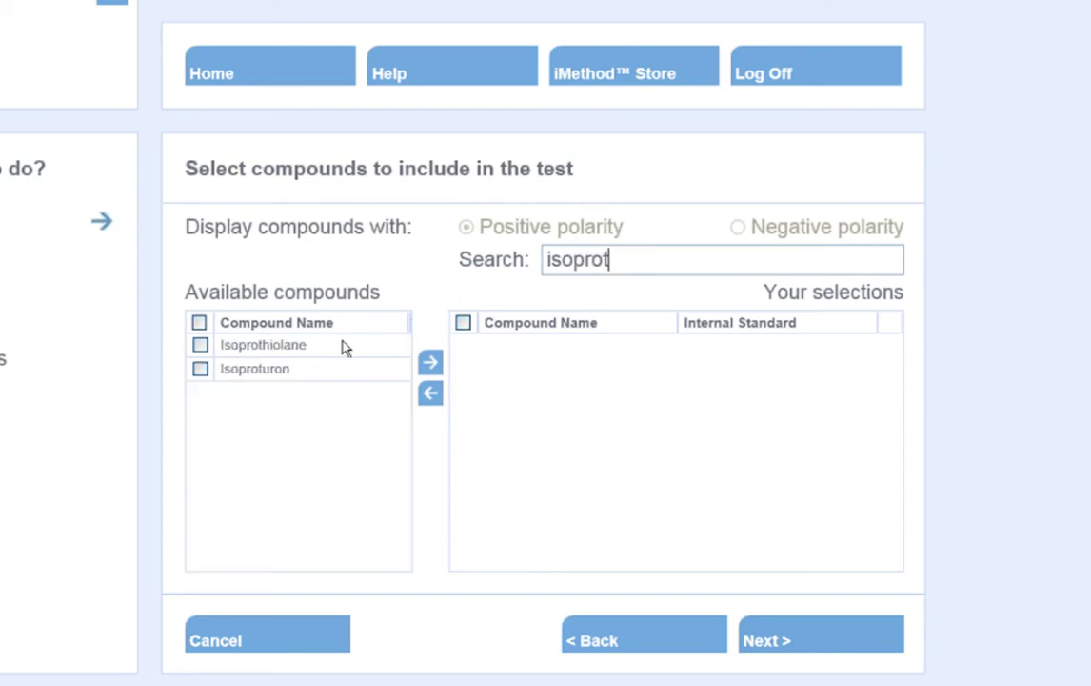
{"action": "left_click", "coordinate": [201, 369]}
{"action": "left_click", "coordinate": [430, 362]}
{"action": "left_click", "coordinate": [867, 347]}
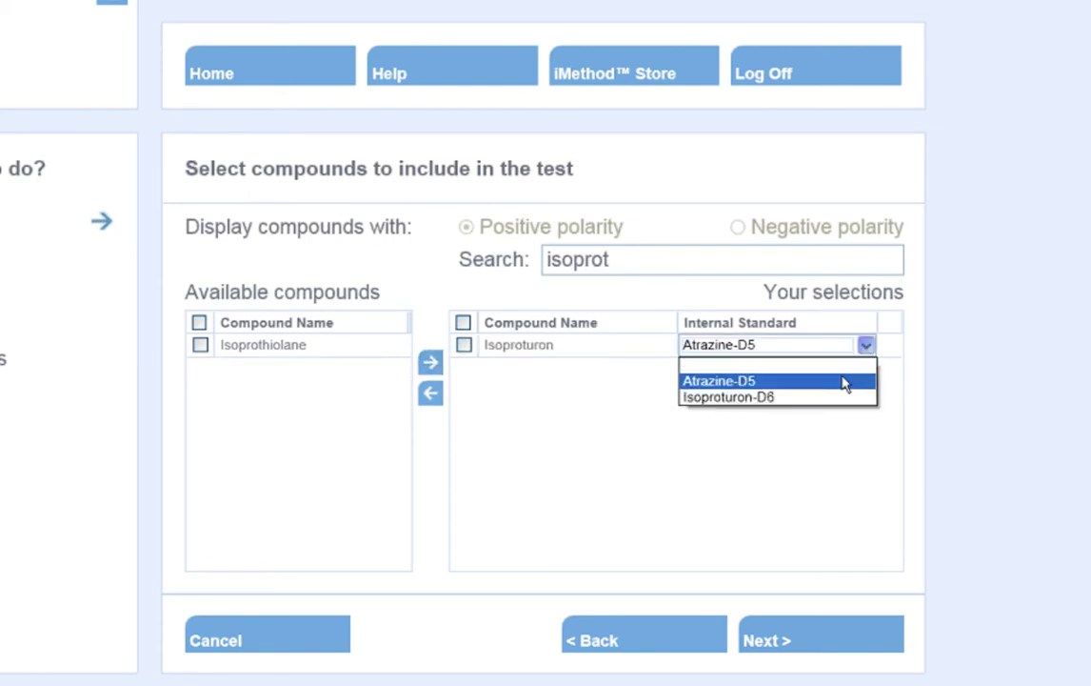
{"action": "left_click", "coordinate": [761, 399]}
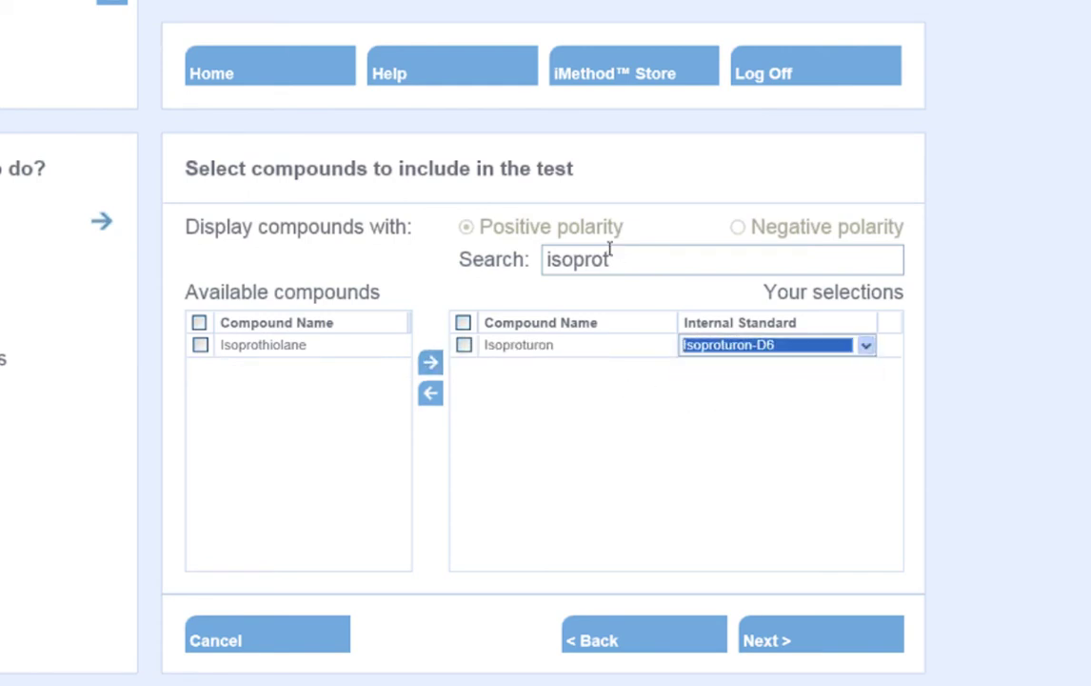
Search for "atrazine", add Atrazine, Atrazine-2-hydroxy and Atrazine-desethyl to the test, and accept the compound selection
{"action": "left_click_drag", "start_coordinate": [611, 258], "coordinate": [516, 275]}
{"action": "type", "text": "atrazine"}
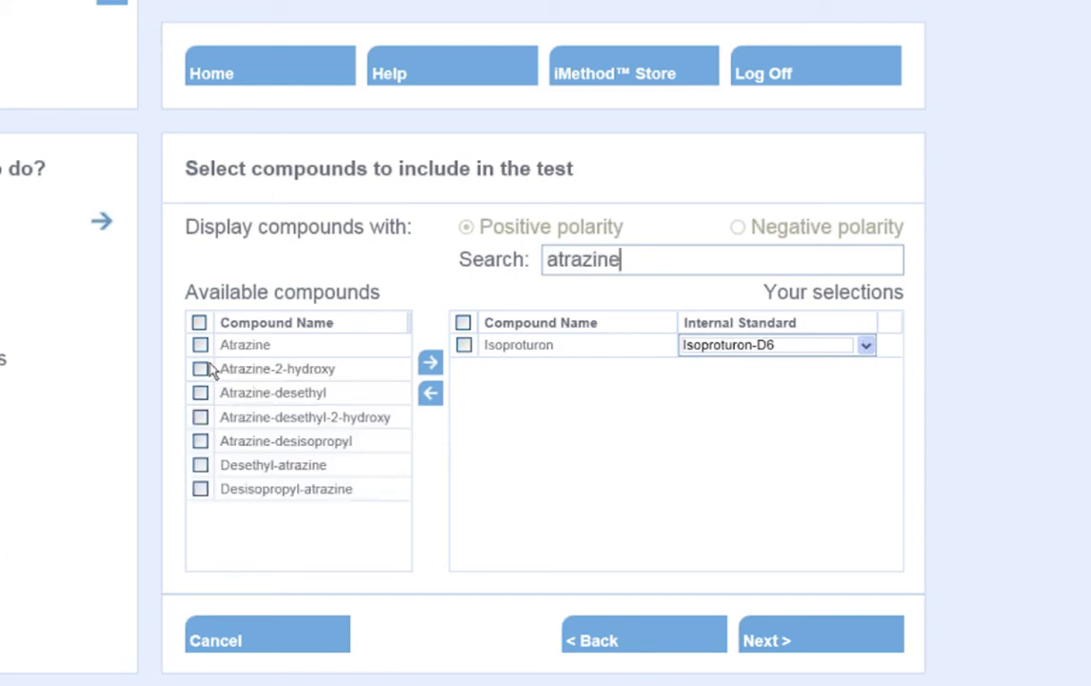
{"action": "left_click", "coordinate": [201, 345]}
{"action": "left_click", "coordinate": [201, 392]}
{"action": "left_click", "coordinate": [201, 368]}
{"action": "left_click", "coordinate": [430, 362]}
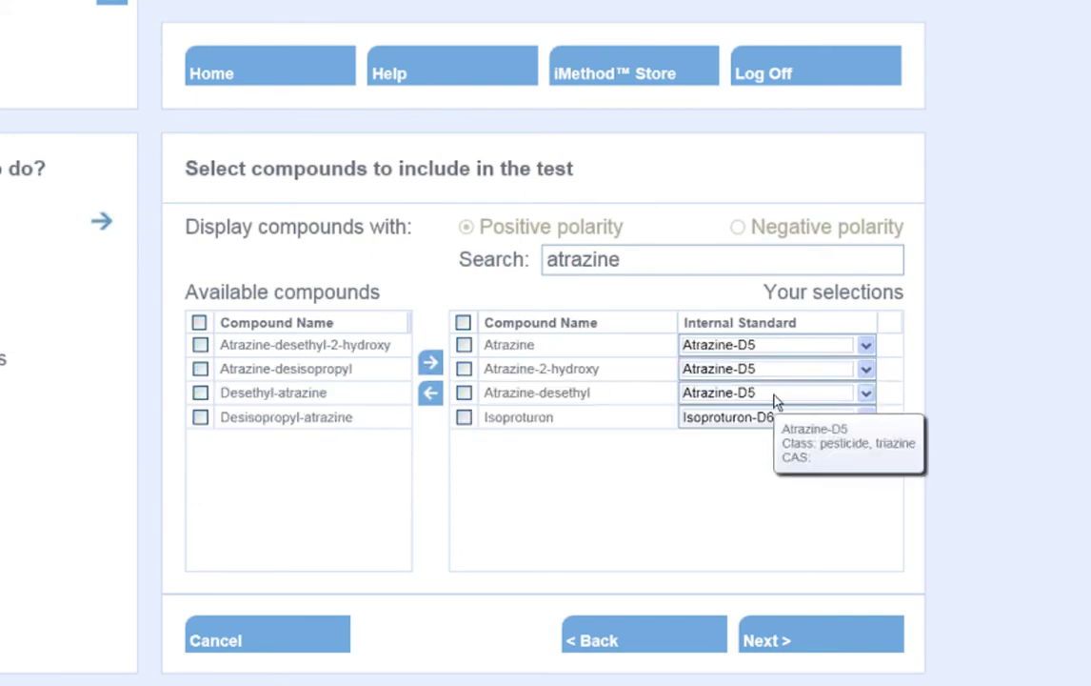
{"action": "left_click", "coordinate": [778, 647]}
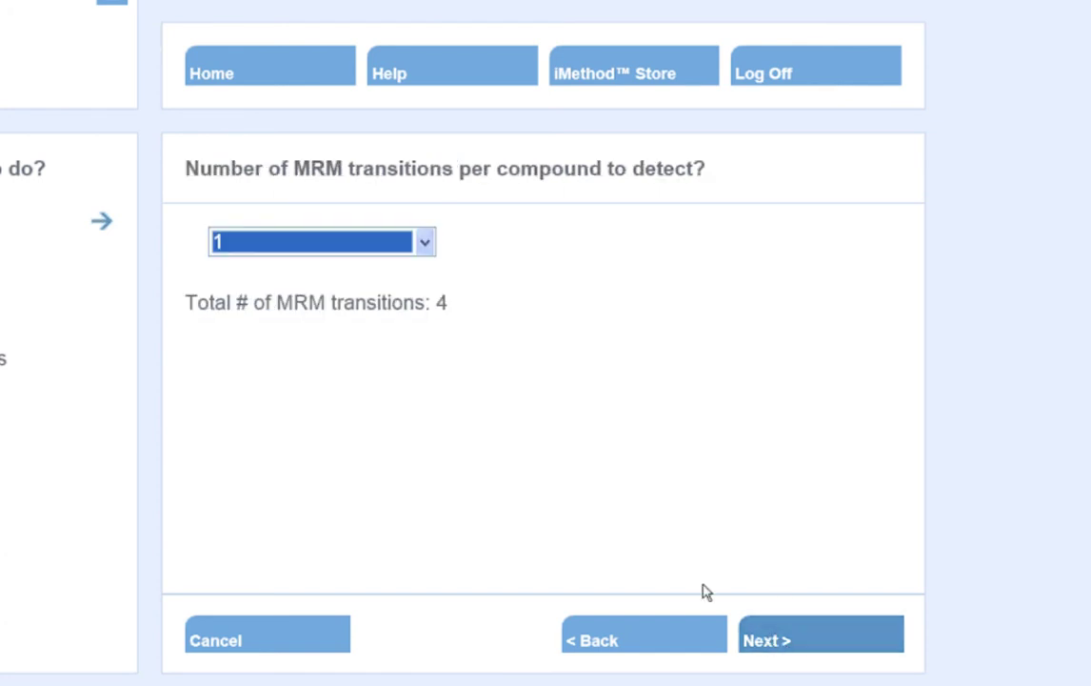
Set 2 MRM transitions per compound and accept the preset HPLC and source conditions
{"action": "left_click", "coordinate": [428, 245]}
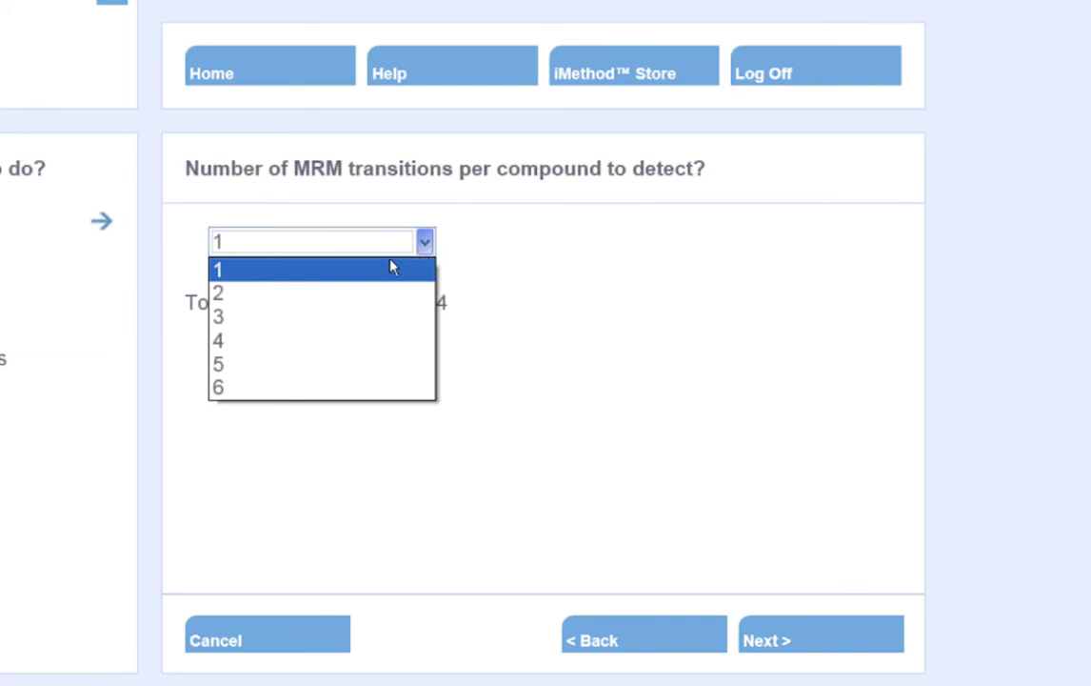
{"action": "left_click", "coordinate": [236, 295]}
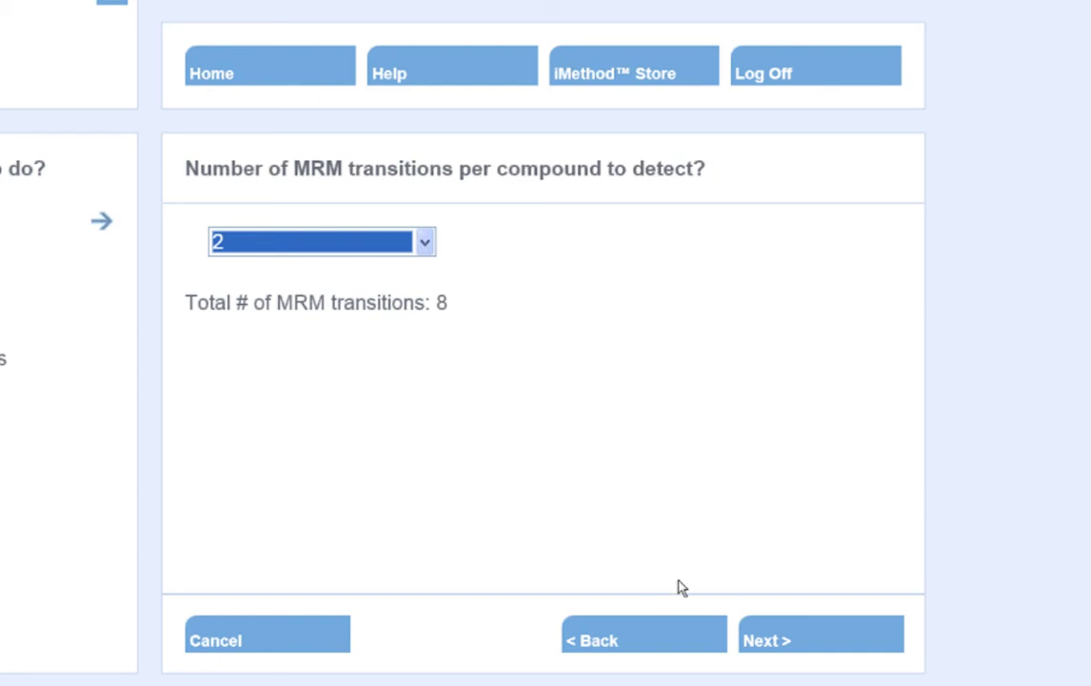
{"action": "left_click", "coordinate": [800, 631]}
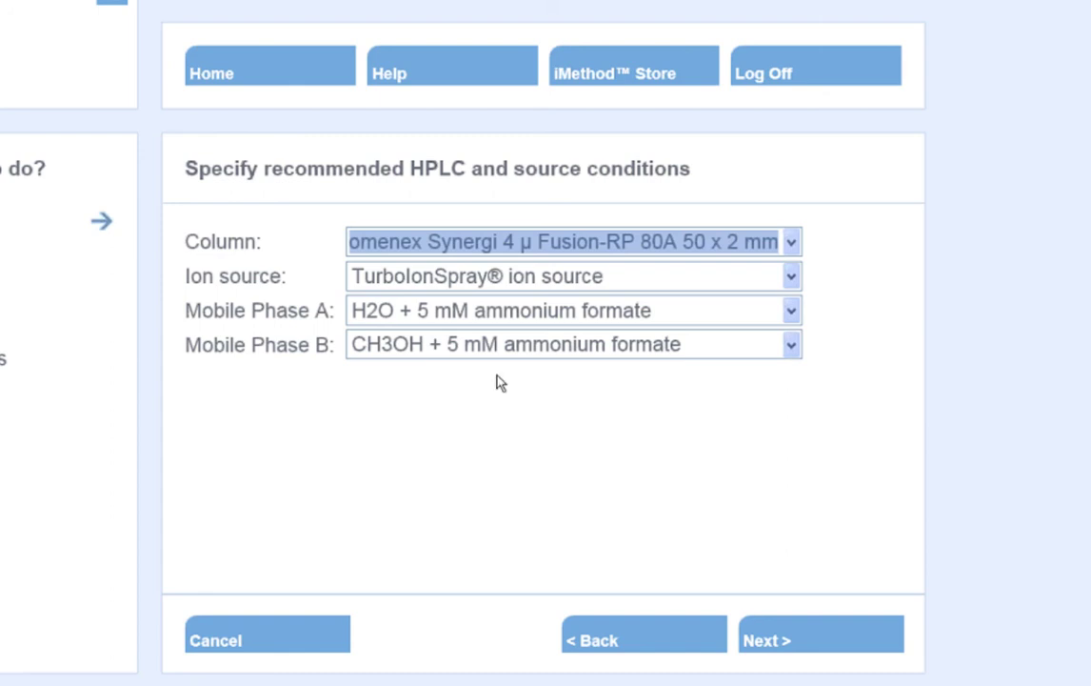
{"action": "left_click", "coordinate": [767, 646]}
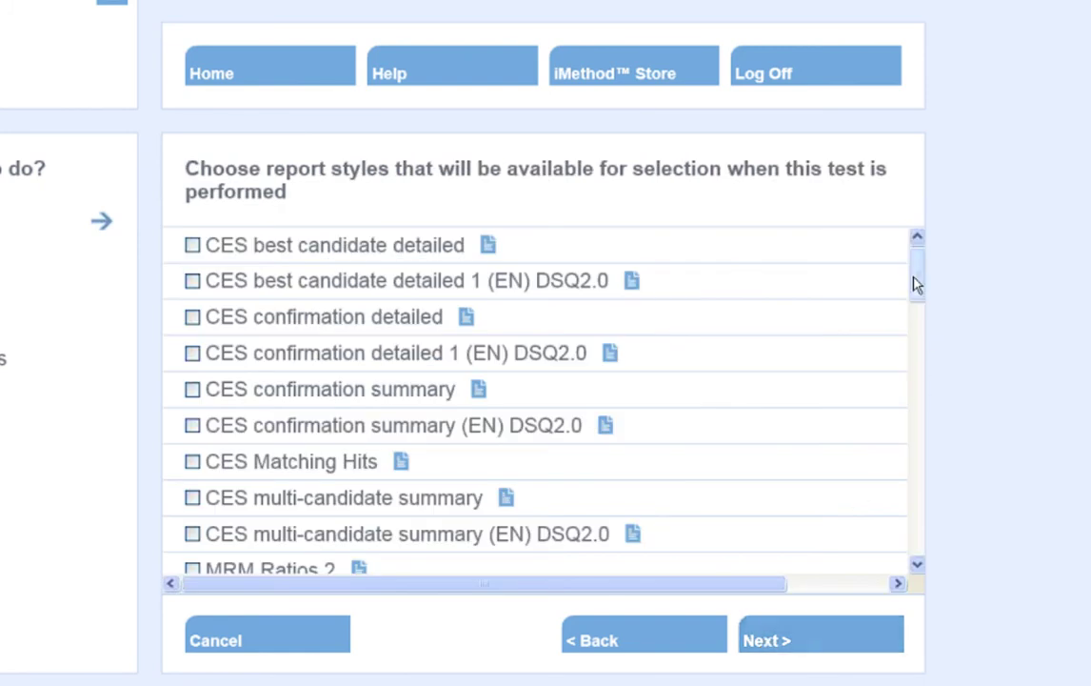
Make the MRM Ratios 2 report style available for the test and continue without attaching a method document
{"action": "mouse_move", "coordinate": [916, 284]}
{"action": "left_mouse_down"}
{"action": "mouse_move", "coordinate": [911, 338]}
{"action": "mouse_move", "coordinate": [909, 288]}
{"action": "left_mouse_up"}
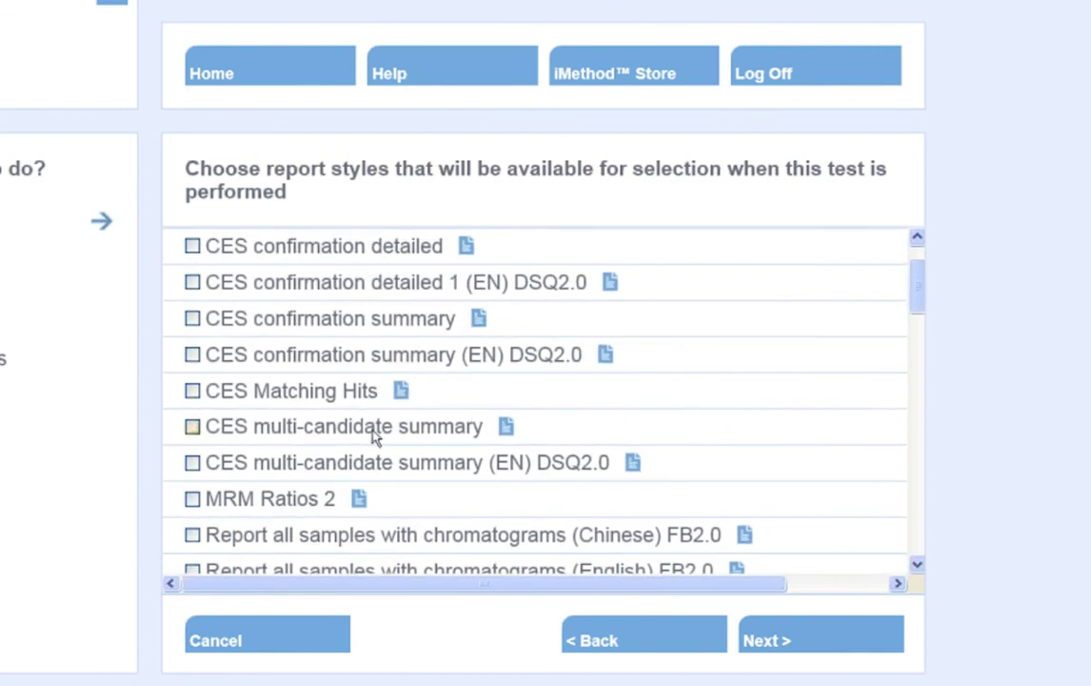
{"action": "left_click", "coordinate": [195, 504]}
{"action": "left_click", "coordinate": [776, 643]}
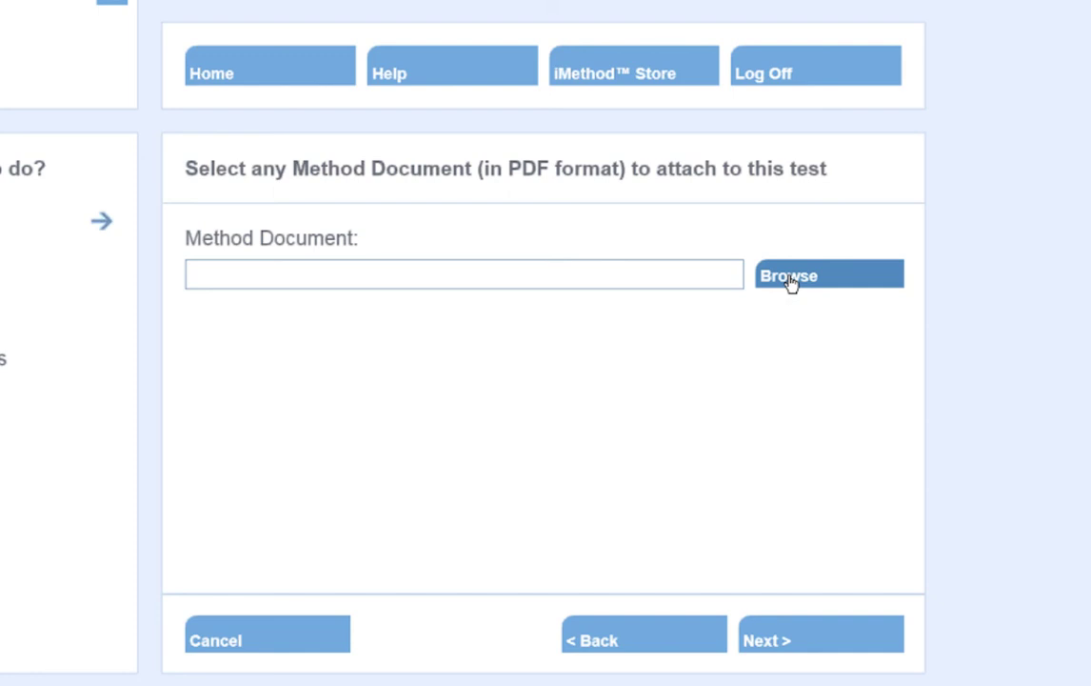
{"action": "left_click", "coordinate": [779, 645]}
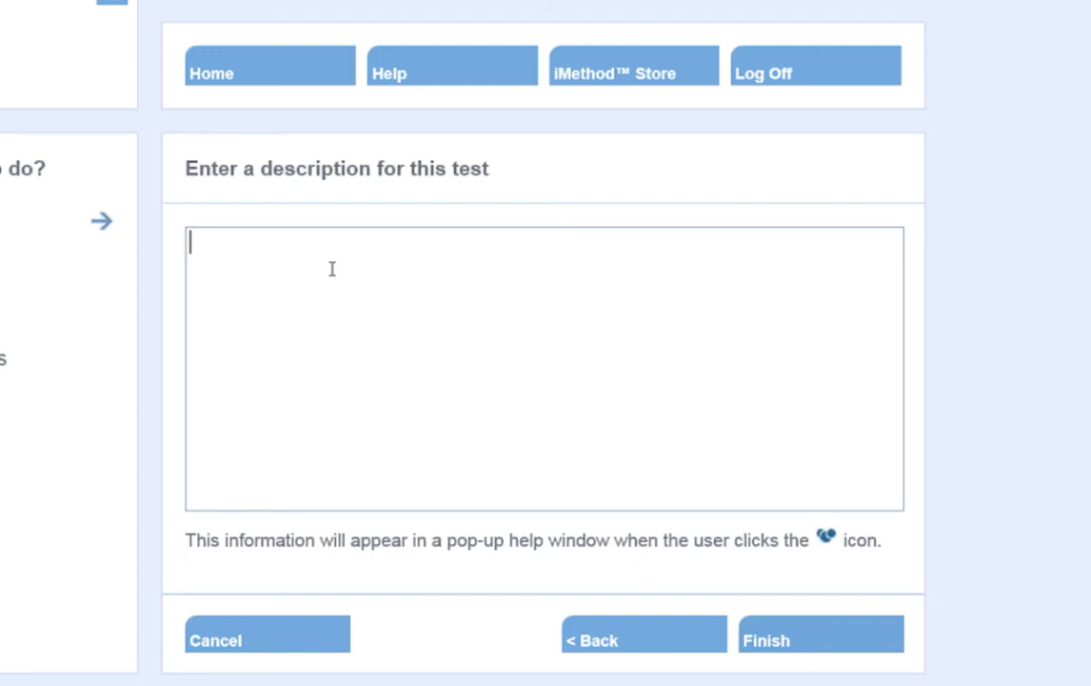
Enter the description "this method was generated through the MRM Catalogue" and finish creating the test
{"action": "type", "text": "this method was"}
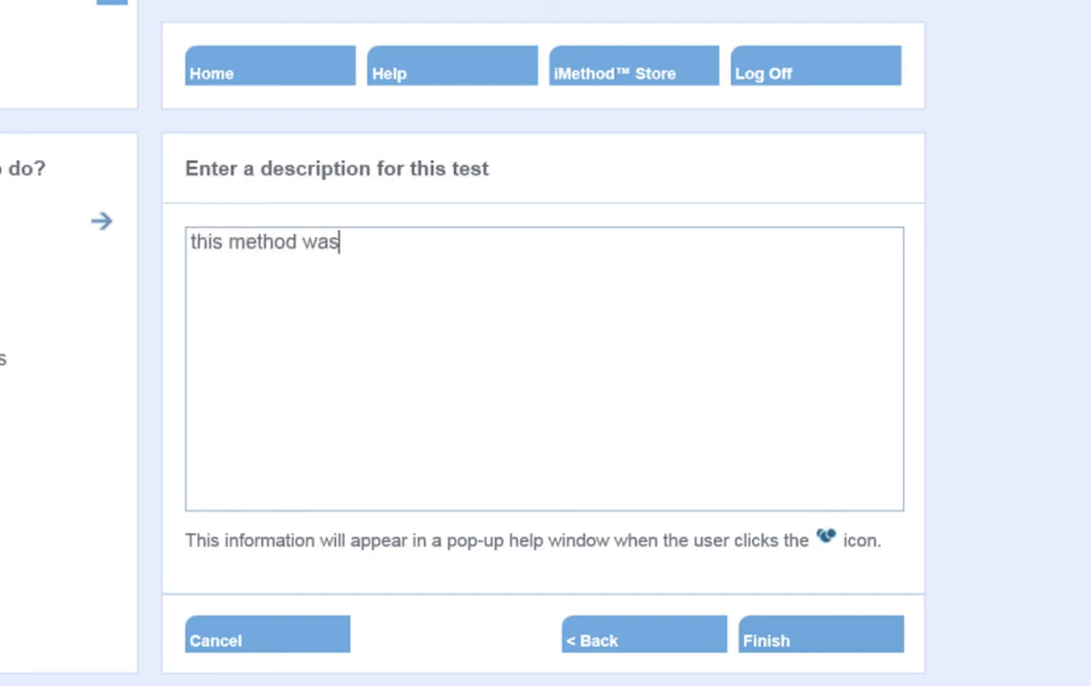
{"action": "type", "text": " generated throu"}
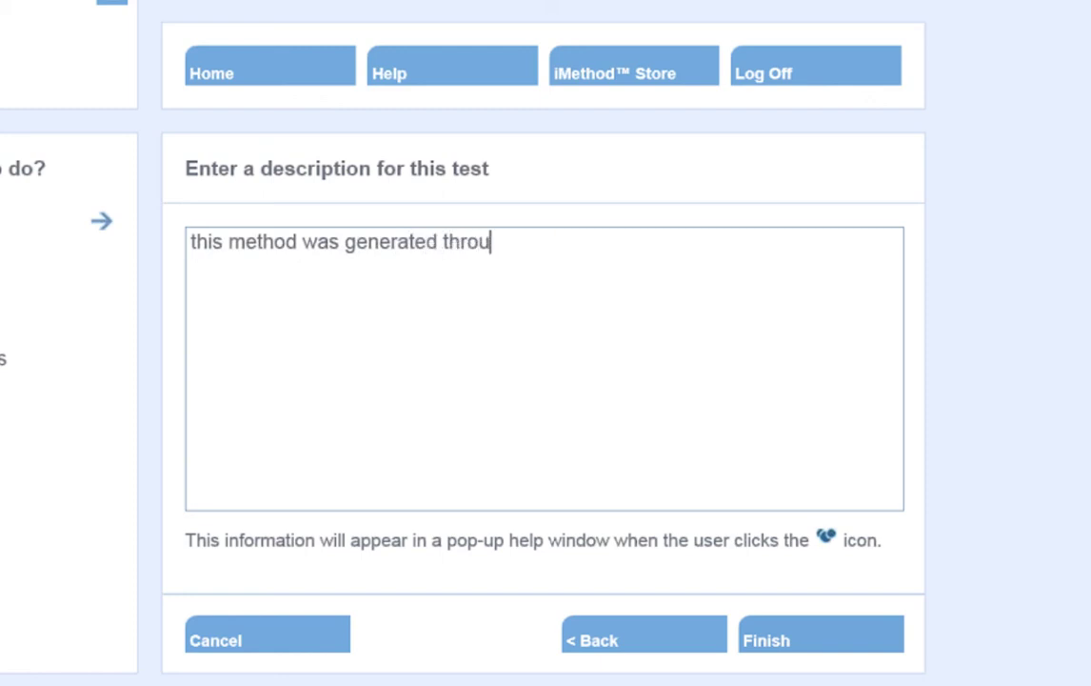
{"action": "type", "text": "gh the MRM C"}
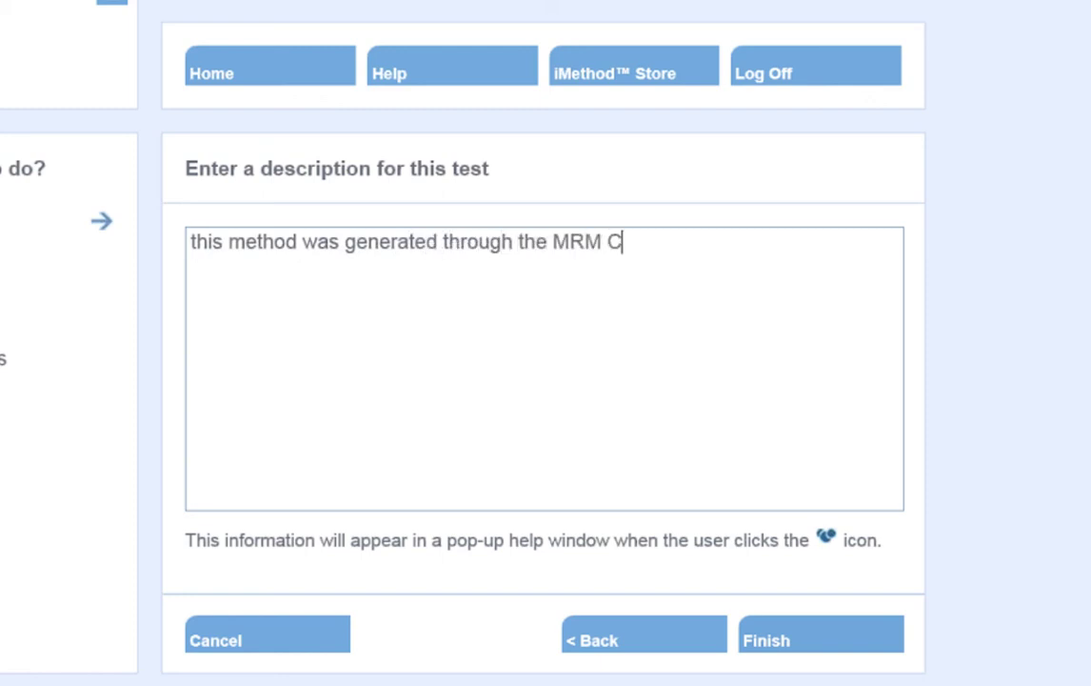
{"action": "type", "text": "atalogue"}
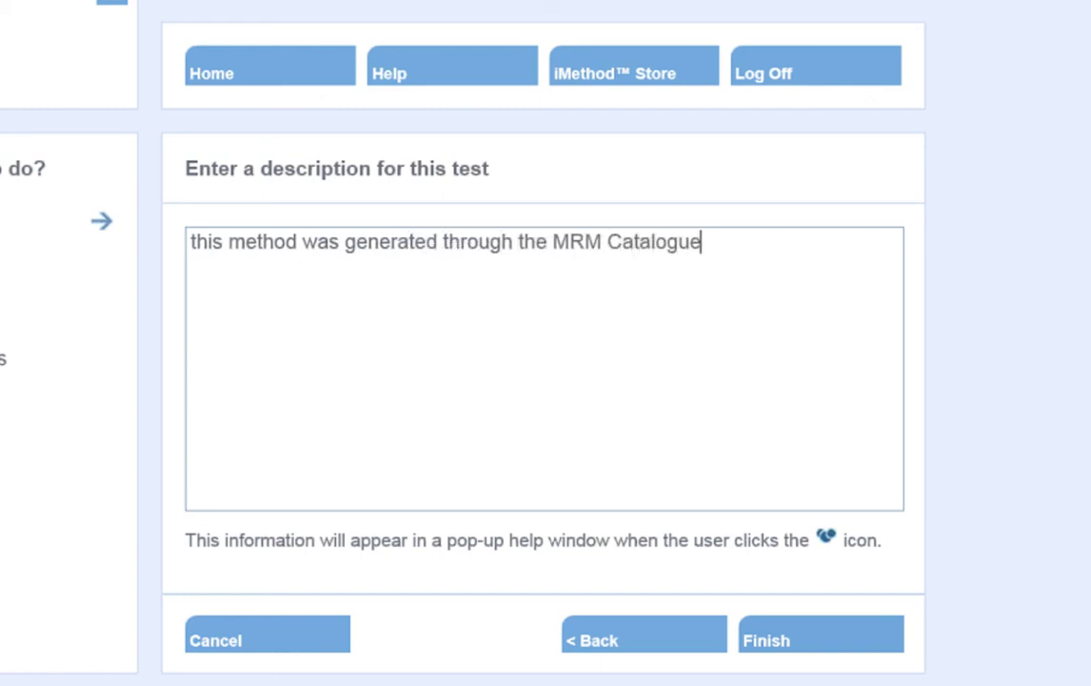
{"action": "left_click", "coordinate": [779, 640]}
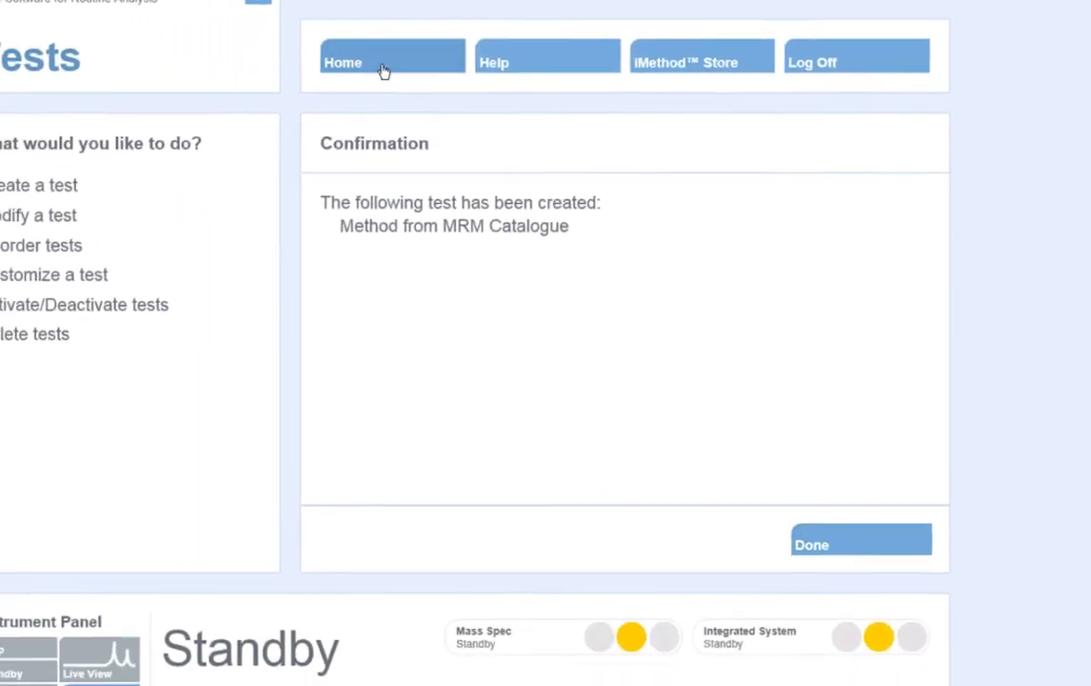
Return to the home page, open the sample run's test list, and view the description of Method from MRM Catalogue
{"action": "left_click", "coordinate": [410, 67]}
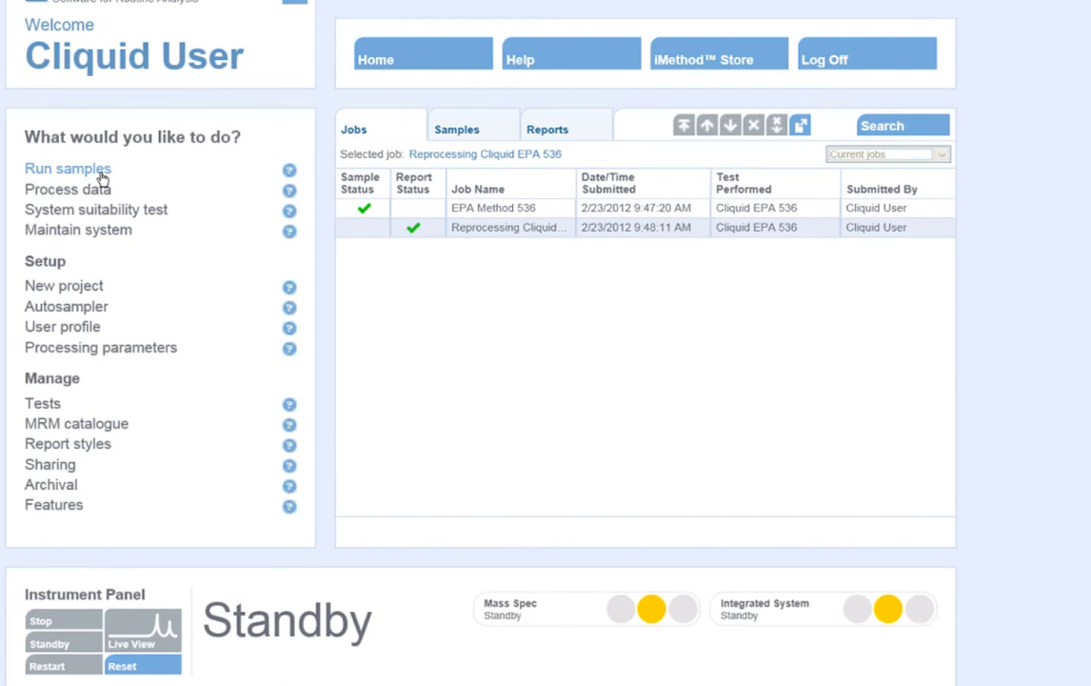
{"action": "left_click", "coordinate": [102, 178]}
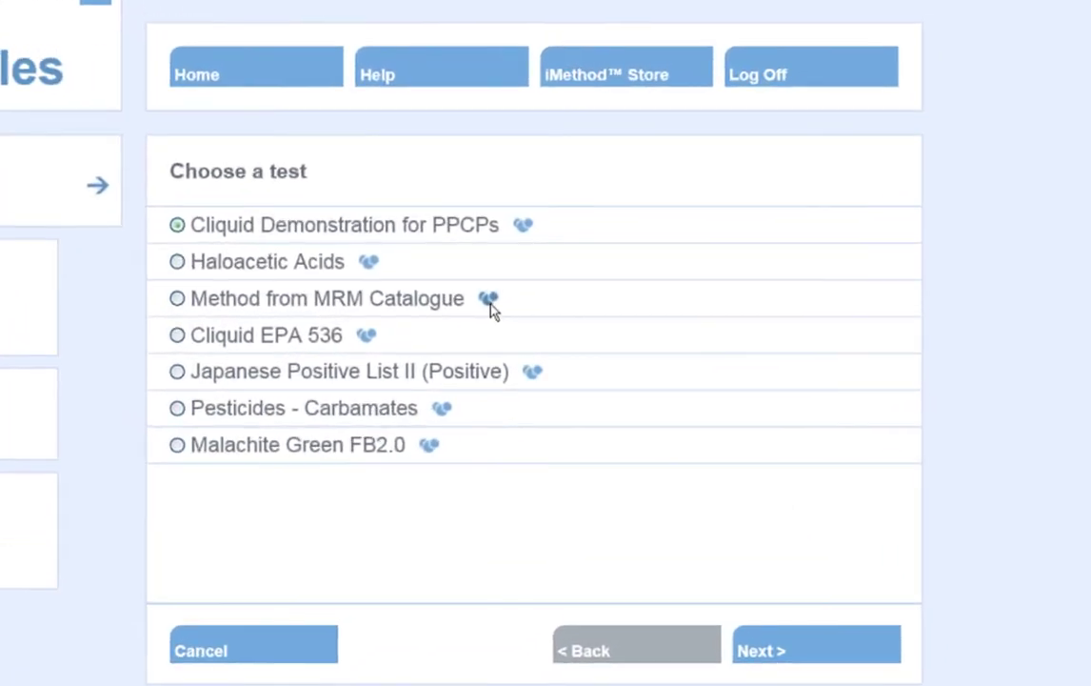
{"action": "mouse_move", "coordinate": [492, 306]}
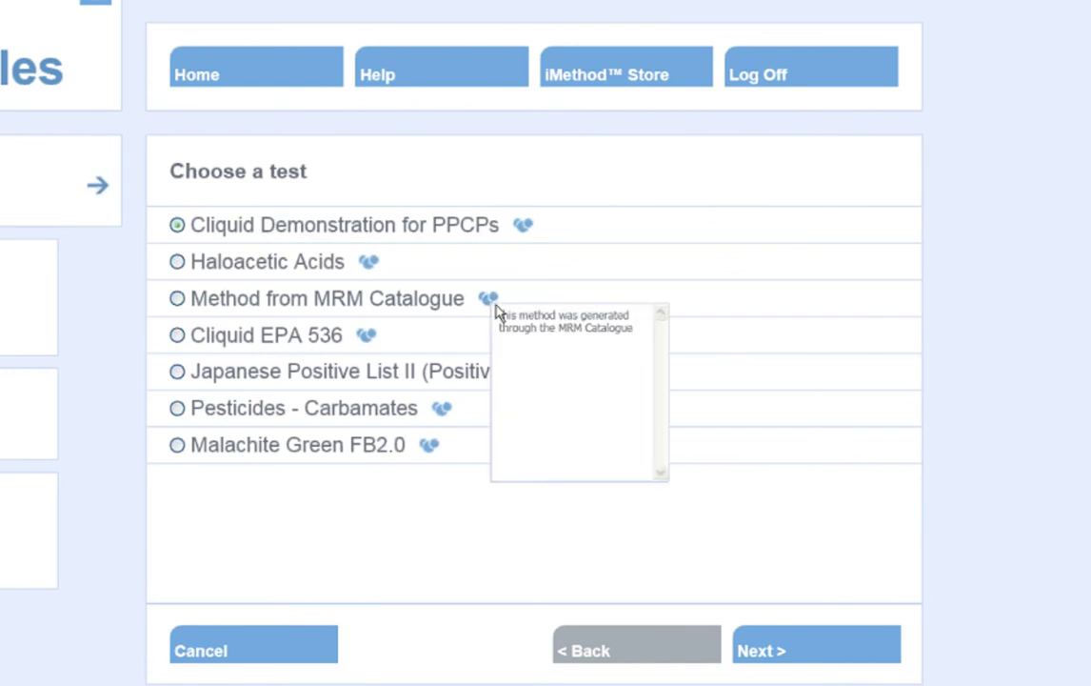